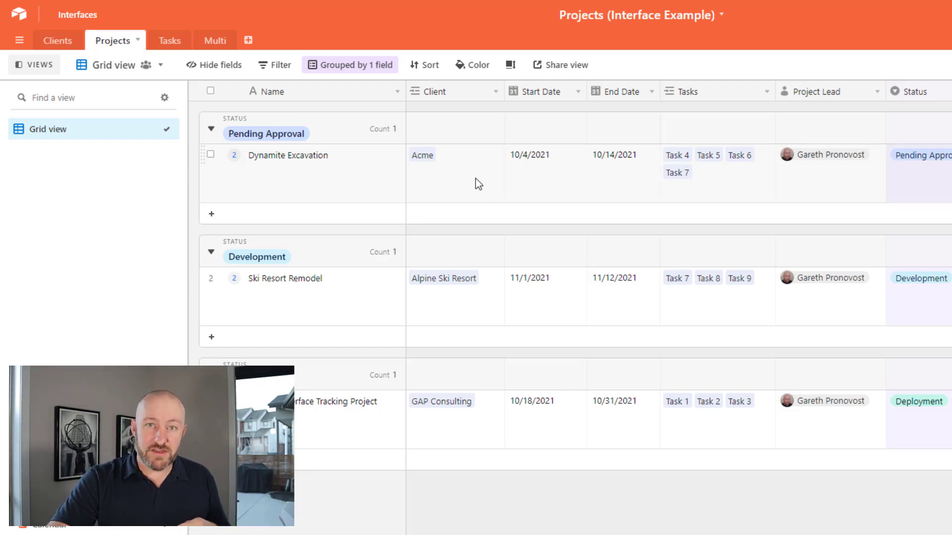
- Review the Clients and Tasks tables, including the collaborator choices for Task 1's person in charge
{"action": "left_click", "coordinate": [64, 40]}
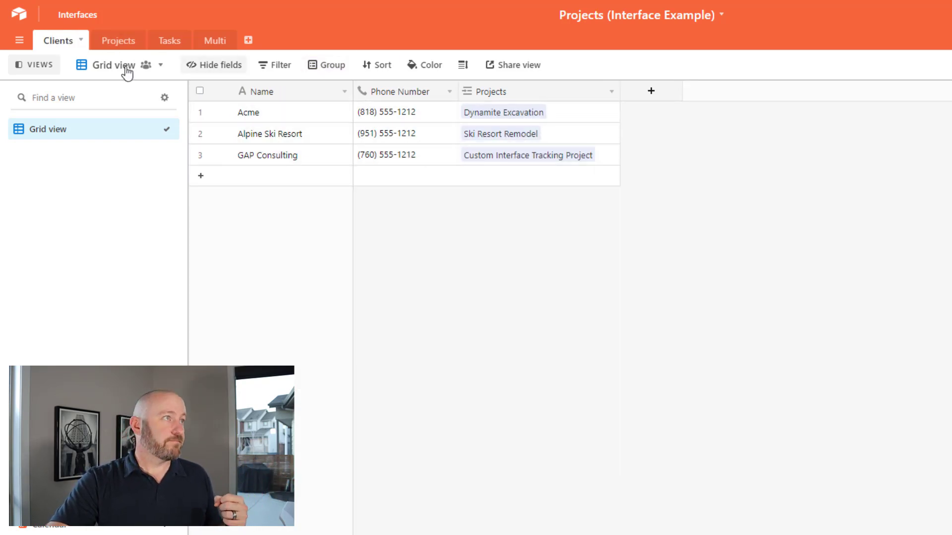
{"action": "left_click", "coordinate": [171, 42]}
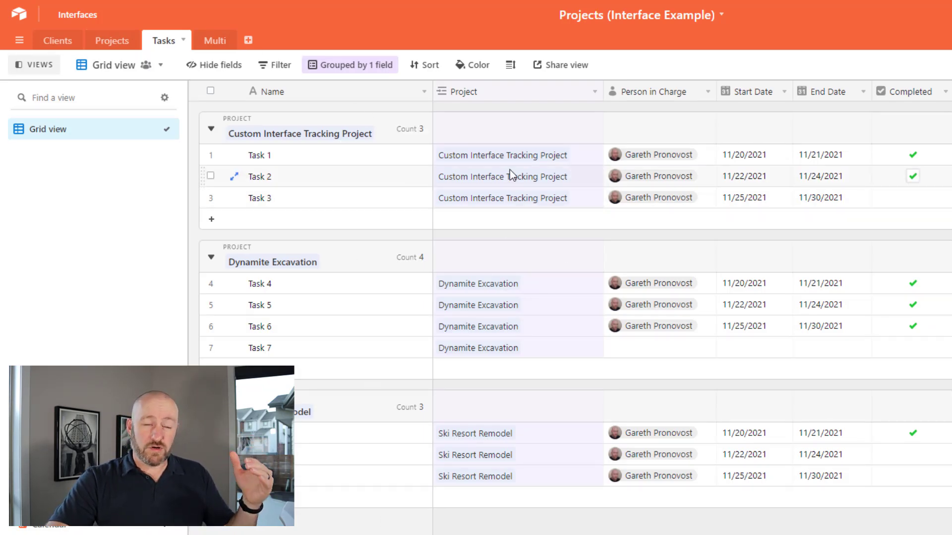
{"action": "double_click", "coordinate": [676, 159]}
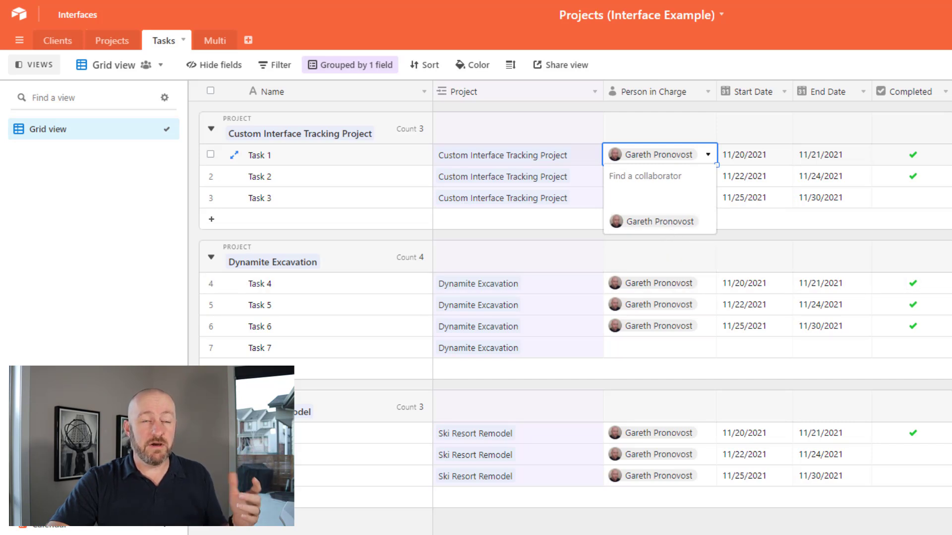
{"action": "key", "text": "Escape"}
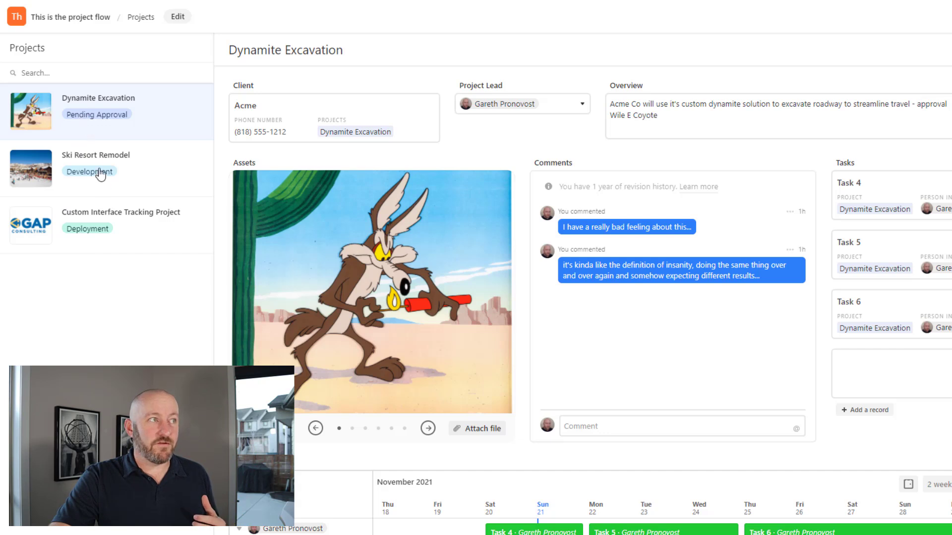
- Browse the Ski Resort Remodel and Custom Interface Tracking Project records in the Projects interface, returning to Dynamite Excavation
{"action": "left_click", "coordinate": [140, 190]}
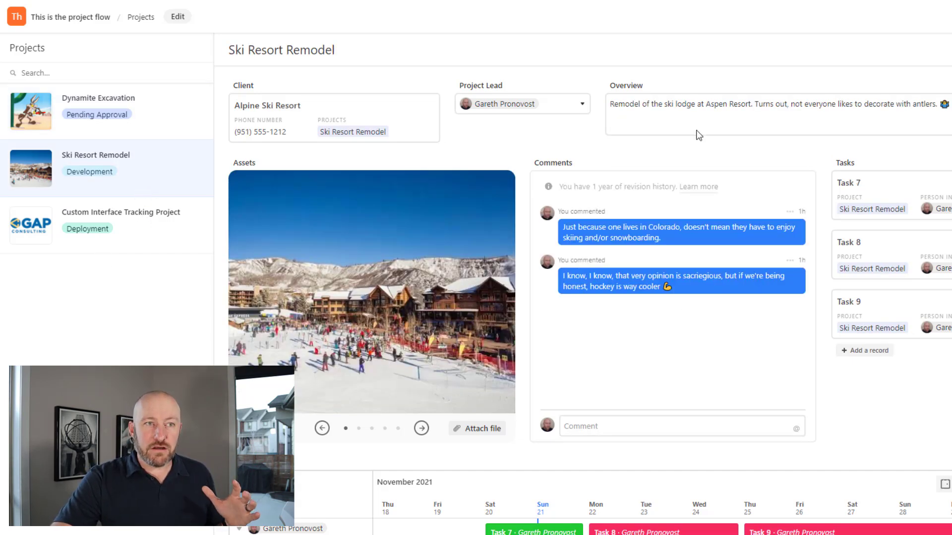
{"action": "left_click", "coordinate": [135, 236]}
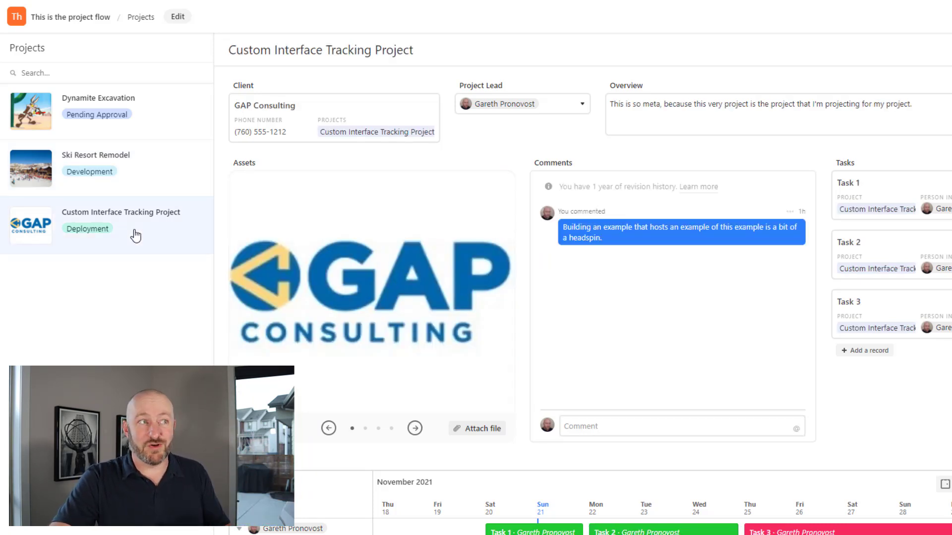
{"action": "left_click", "coordinate": [143, 185]}
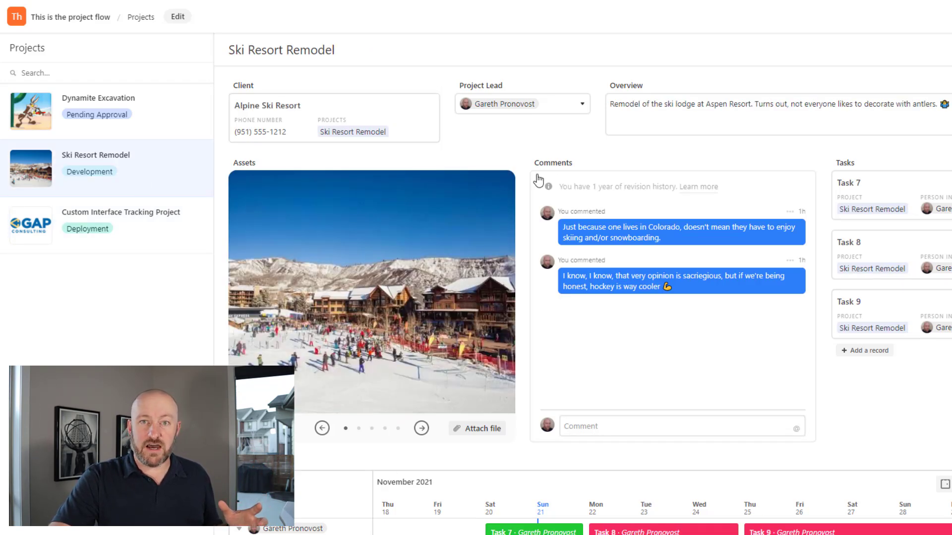
{"action": "left_click", "coordinate": [142, 112]}
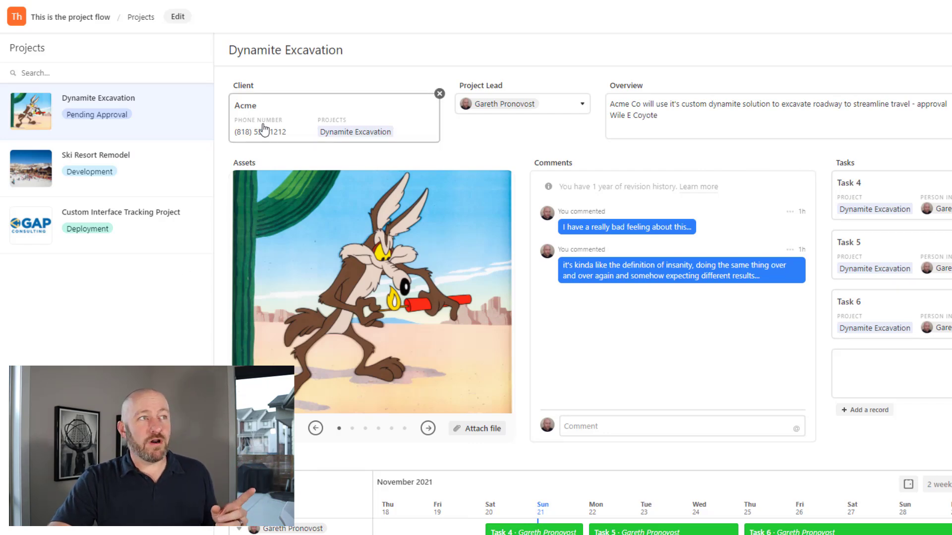
- Inspect the Acme client record and the available status options for the Dynamite Excavation project
{"action": "left_click", "coordinate": [283, 130]}
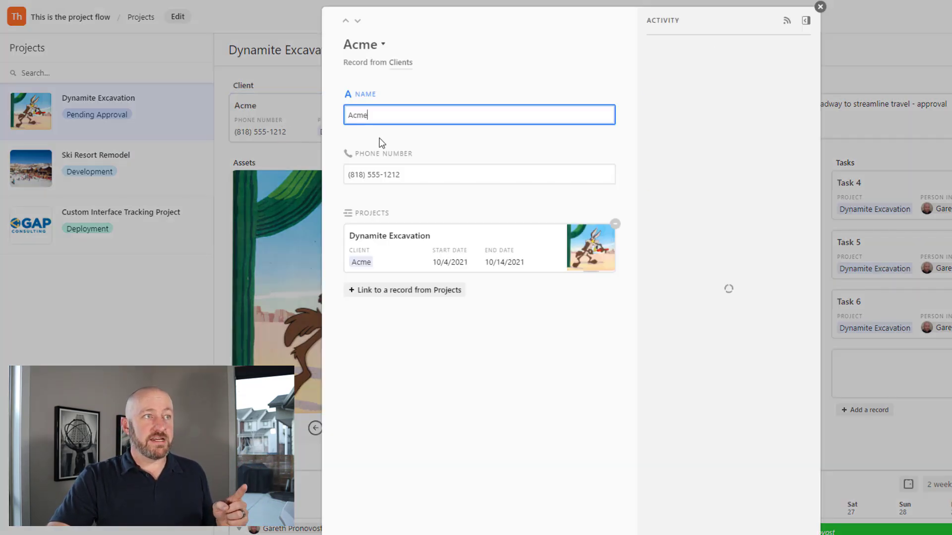
{"action": "left_click", "coordinate": [283, 158]}
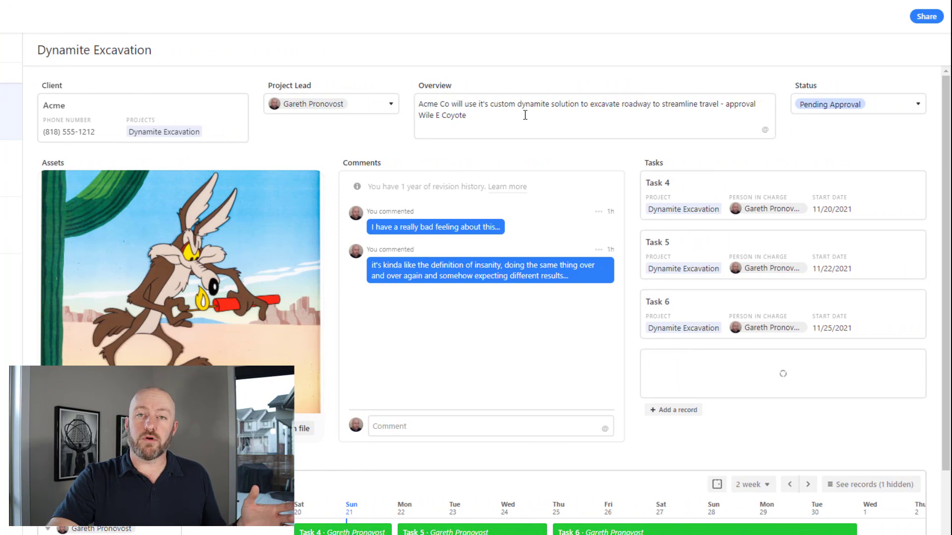
{"action": "double_click", "coordinate": [832, 112]}
{"action": "left_click", "coordinate": [833, 113]}
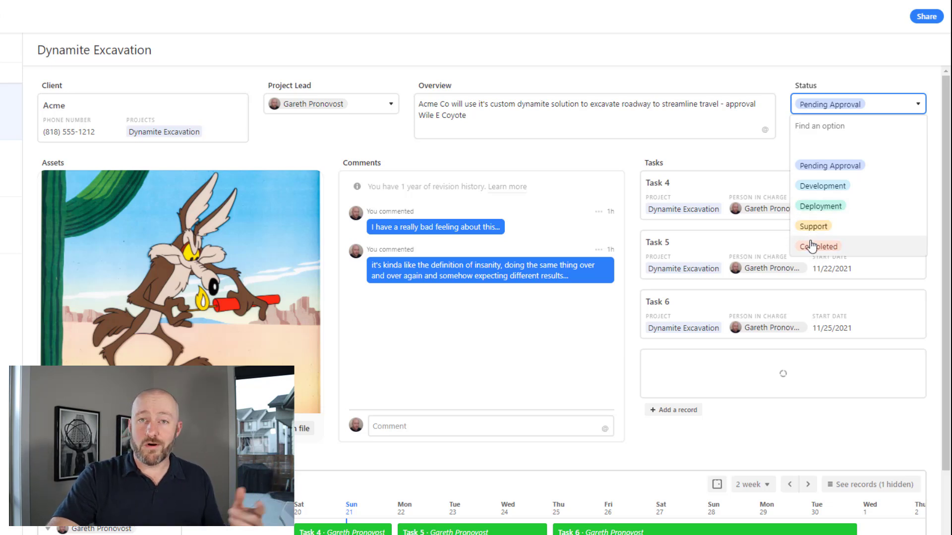
{"action": "left_click", "coordinate": [739, 155]}
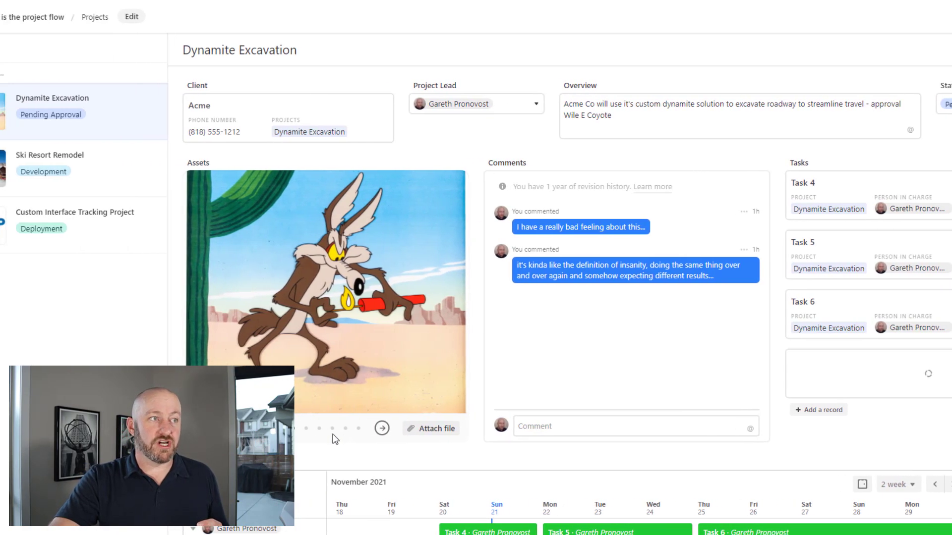
- Browse the Dynamite Excavation asset images through the fourth one and examine the project's comments
{"action": "left_click", "coordinate": [407, 429]}
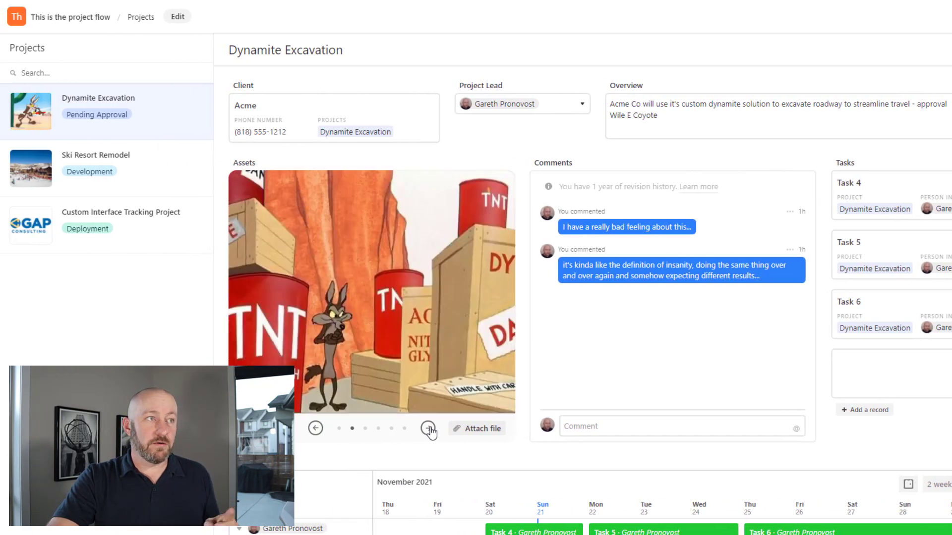
{"action": "left_click", "coordinate": [429, 429]}
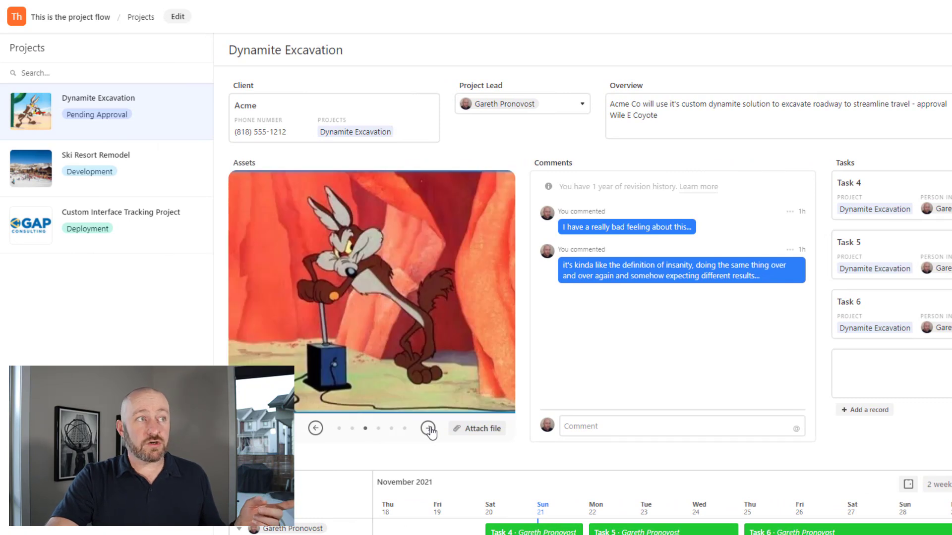
{"action": "left_click", "coordinate": [429, 429]}
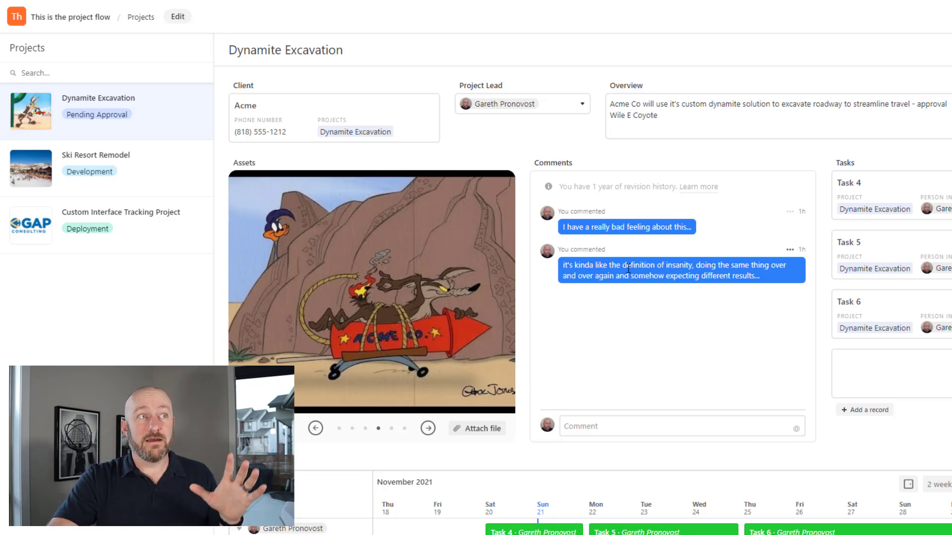
{"action": "mouse_move", "coordinate": [630, 257]}
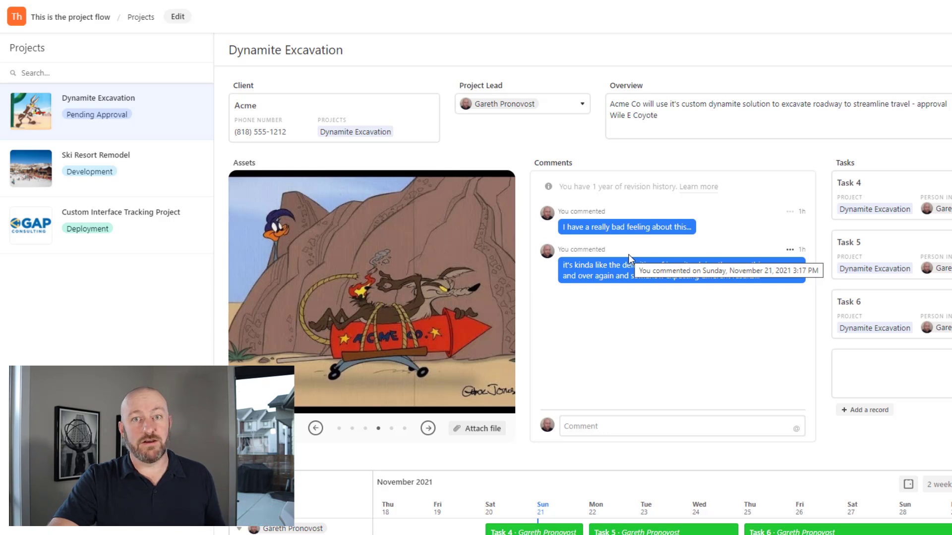
{"action": "left_click", "coordinate": [594, 426]}
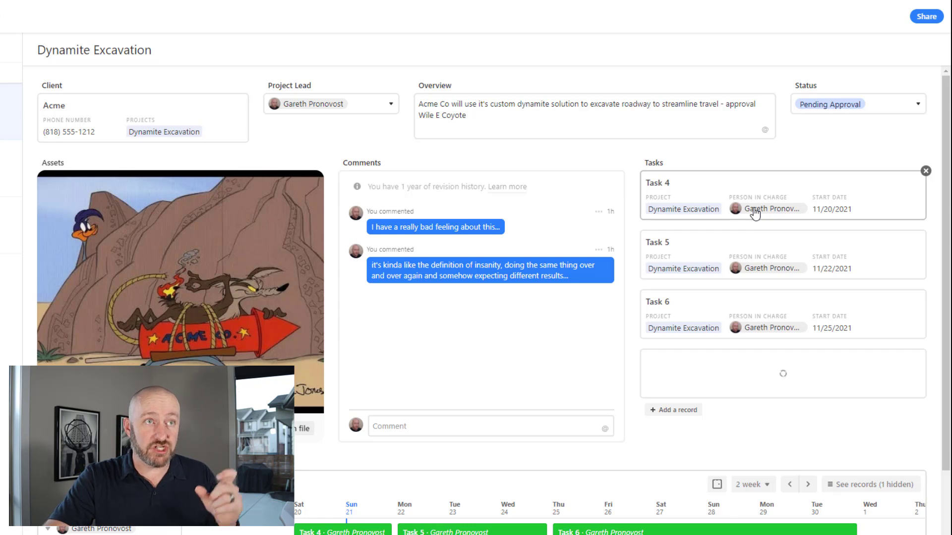
- View the full records of Task 4, Task 5 and Task 6 in the Dynamite Excavation project
{"action": "left_click", "coordinate": [735, 205]}
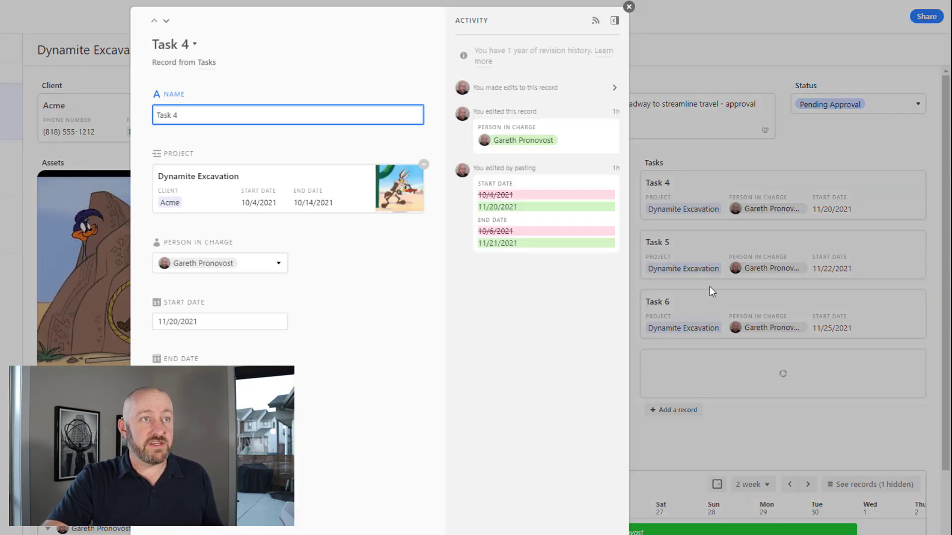
{"action": "key", "text": "Escape"}
{"action": "left_click", "coordinate": [782, 248]}
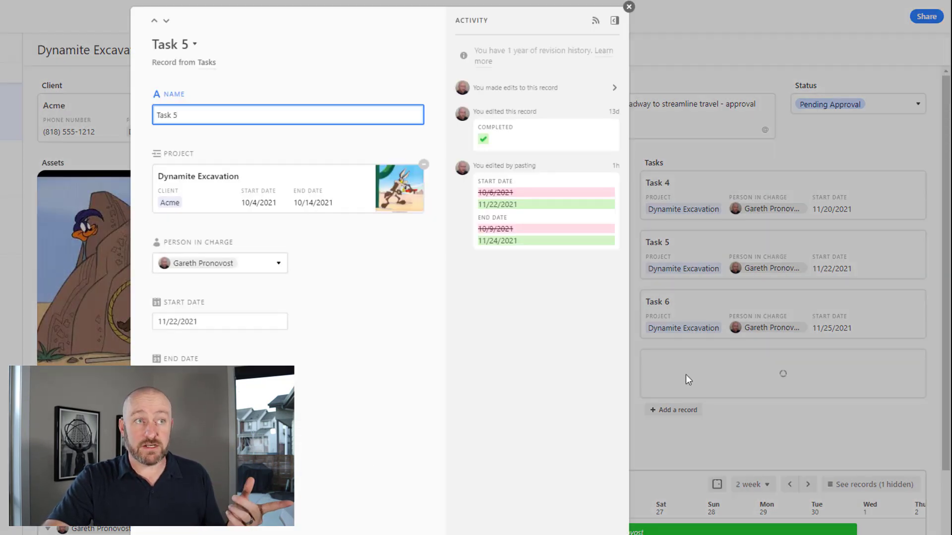
{"action": "key", "text": "Escape"}
{"action": "left_click", "coordinate": [790, 316]}
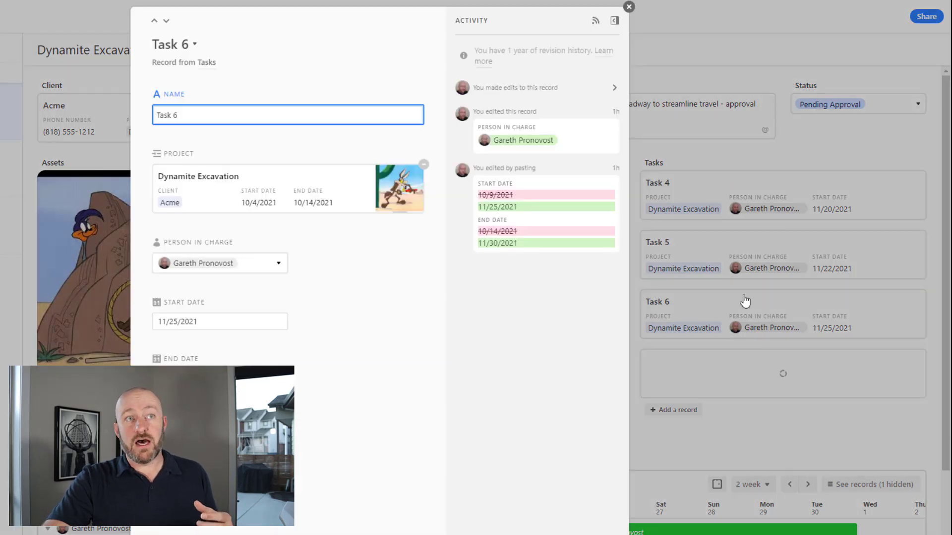
{"action": "key", "text": "Escape"}
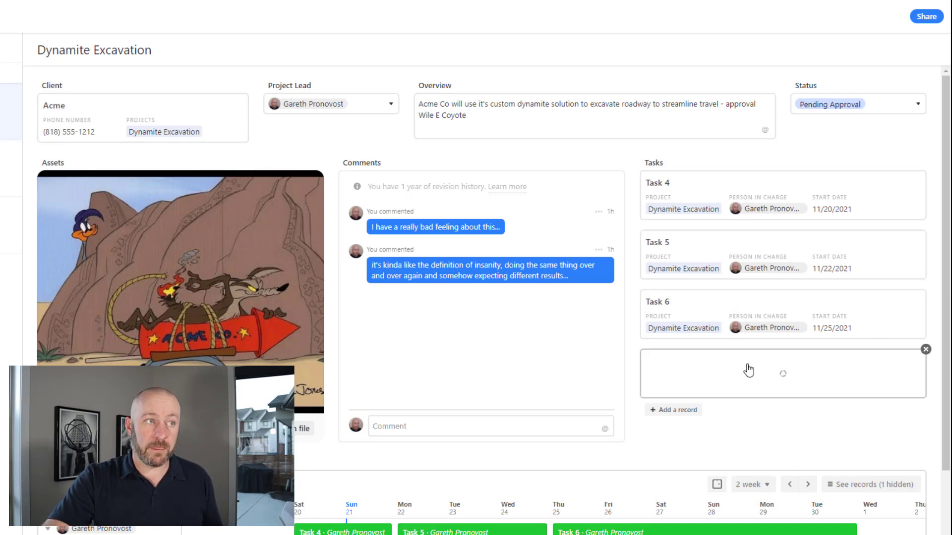
- Examine the task dates on Dynamite Excavation's timeline and compare them with the Ski Resort Remodel timeline
{"action": "scroll", "coordinate": [749, 369], "scroll_direction": "down", "scroll_amount": 3}
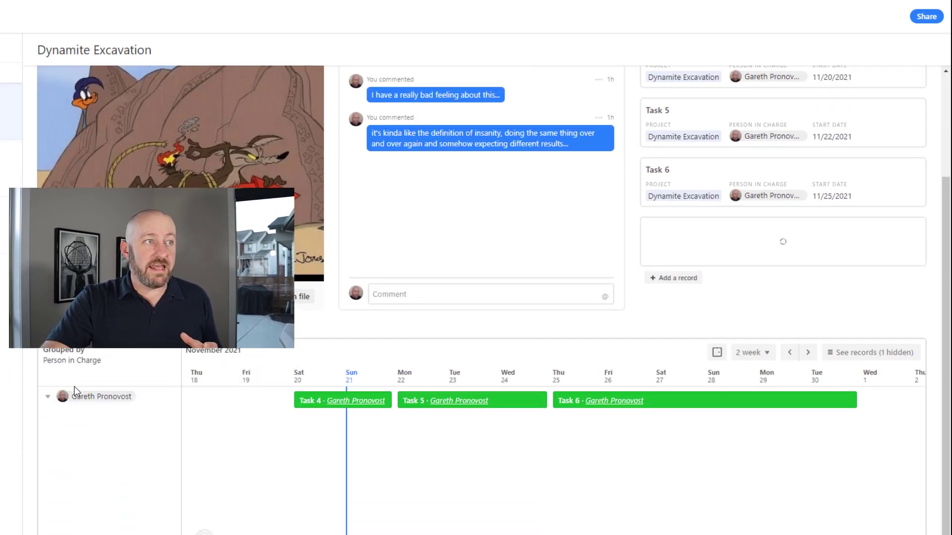
{"action": "mouse_move", "coordinate": [321, 400]}
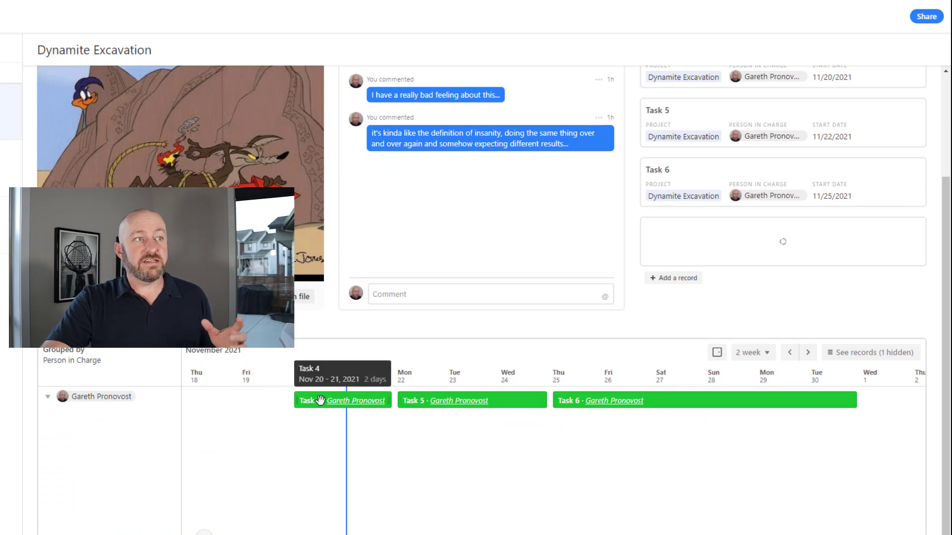
{"action": "mouse_move", "coordinate": [658, 399]}
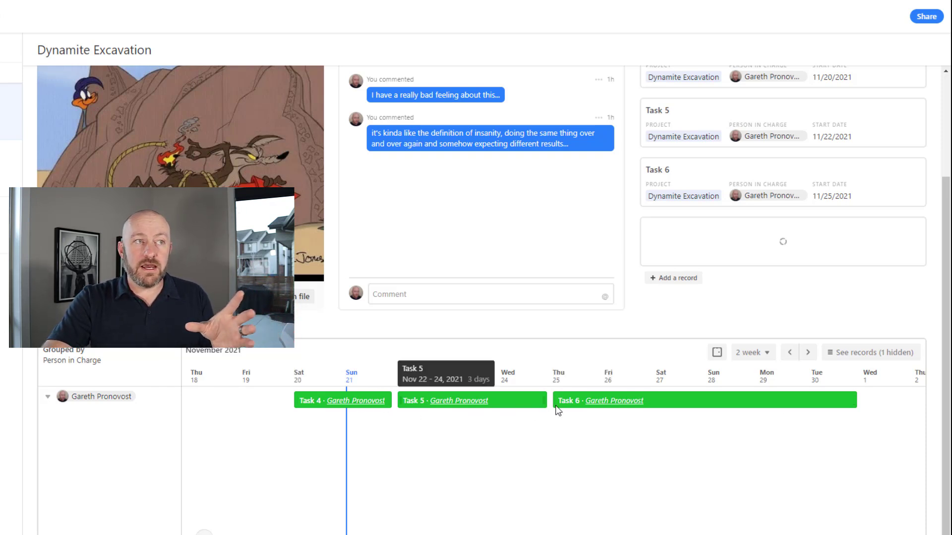
{"action": "mouse_move", "coordinate": [623, 404]}
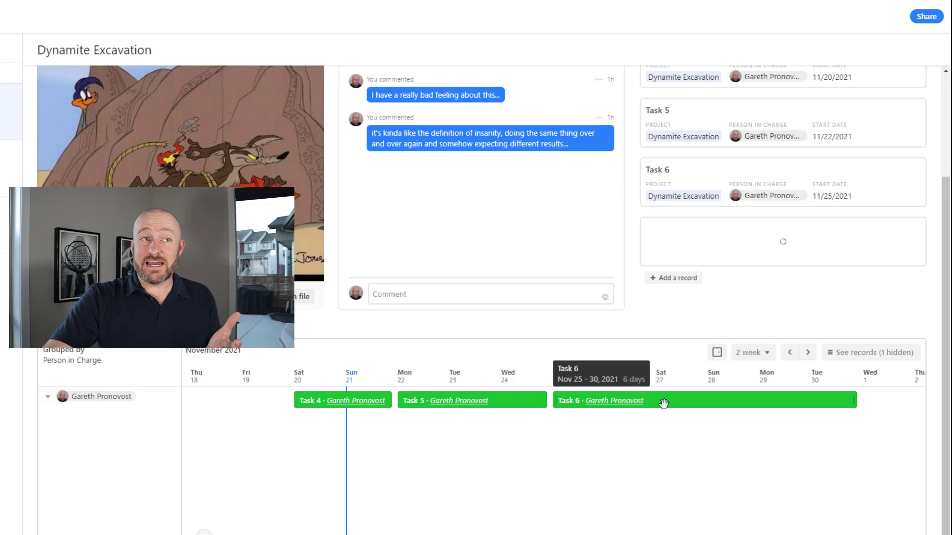
{"action": "mouse_move", "coordinate": [510, 404]}
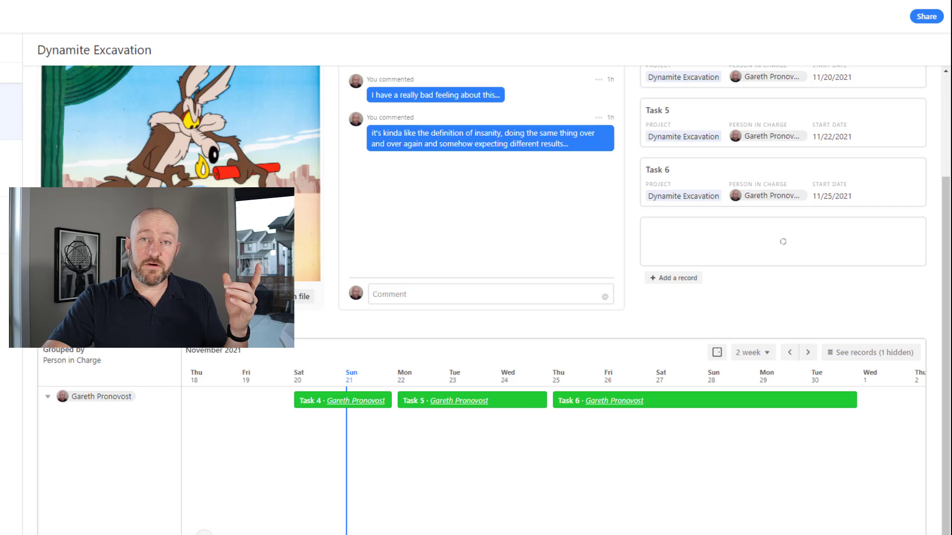
{"action": "left_click", "coordinate": [11, 193]}
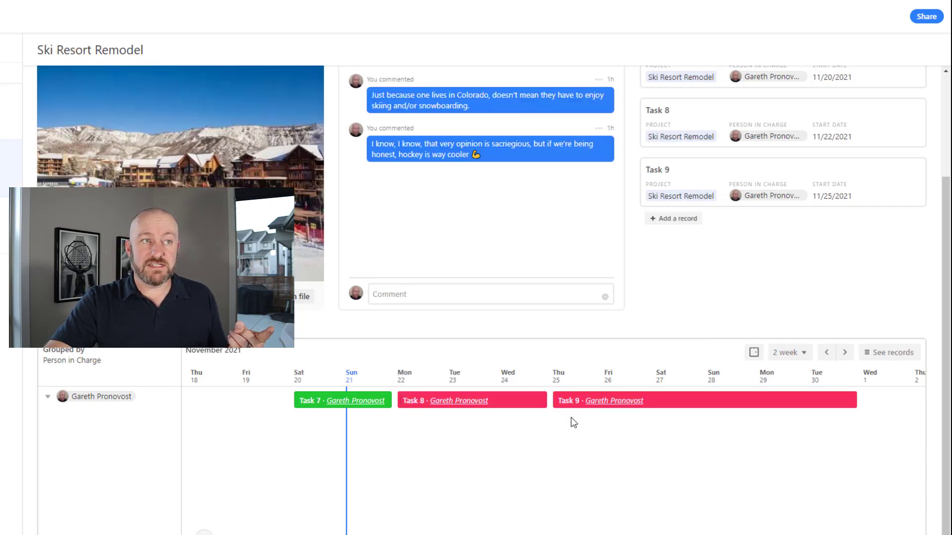
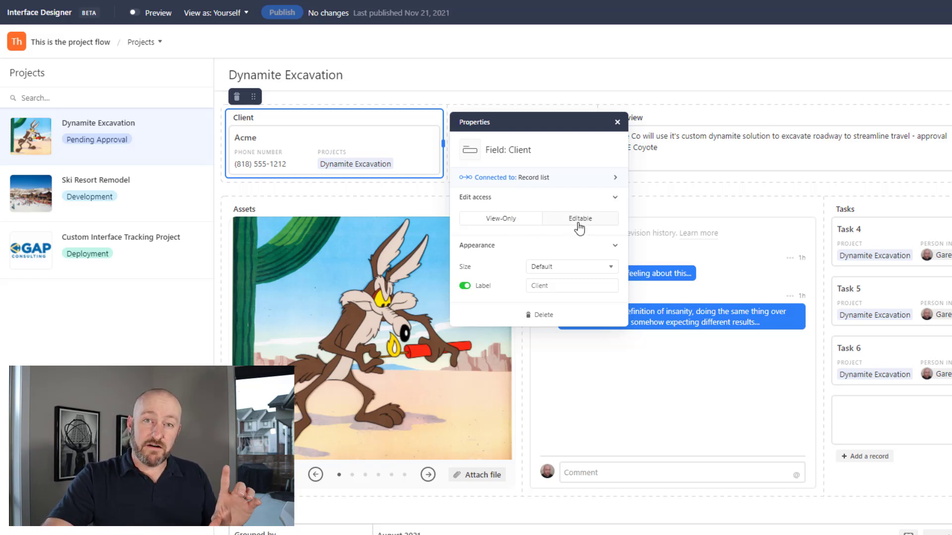
- Check the Client field's size options and set its label to Customer in the interface layout
{"action": "left_click", "coordinate": [549, 267]}
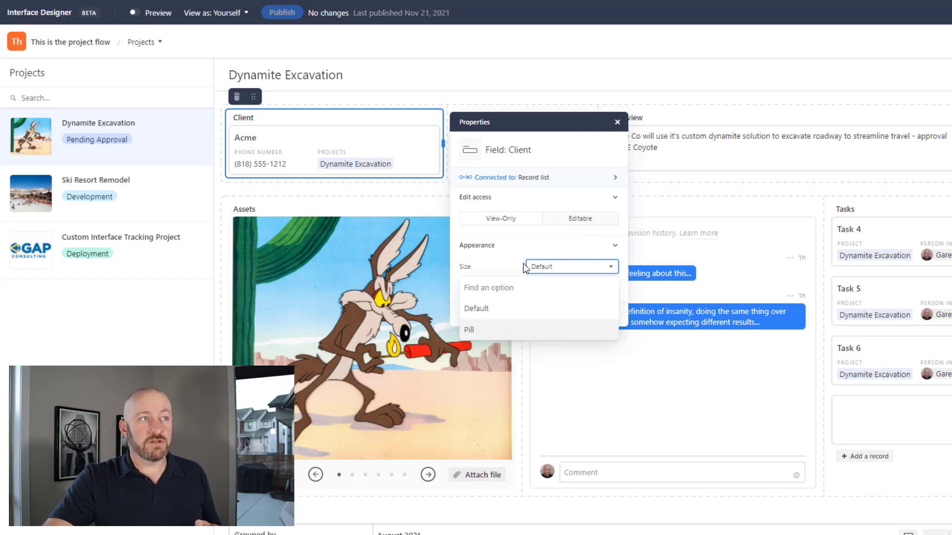
{"action": "left_click", "coordinate": [547, 273]}
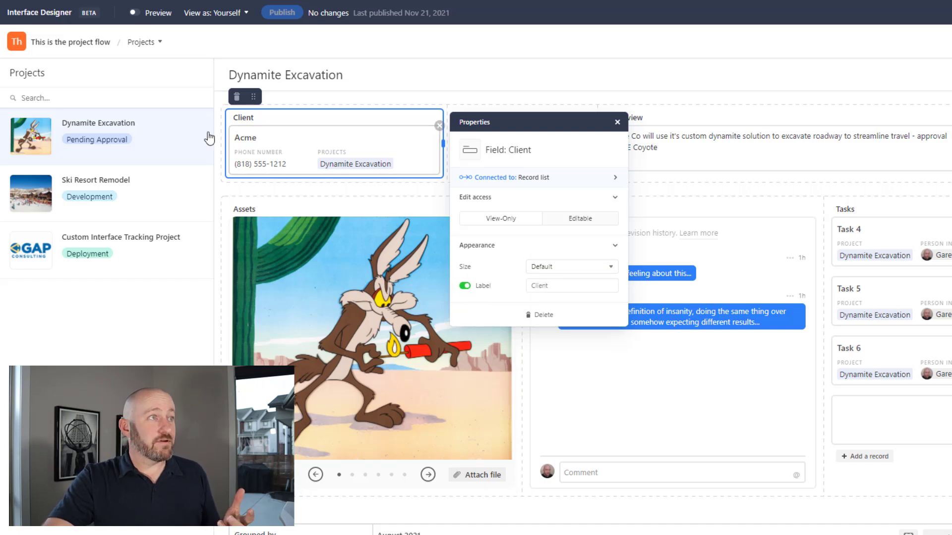
{"action": "left_click", "coordinate": [555, 285]}
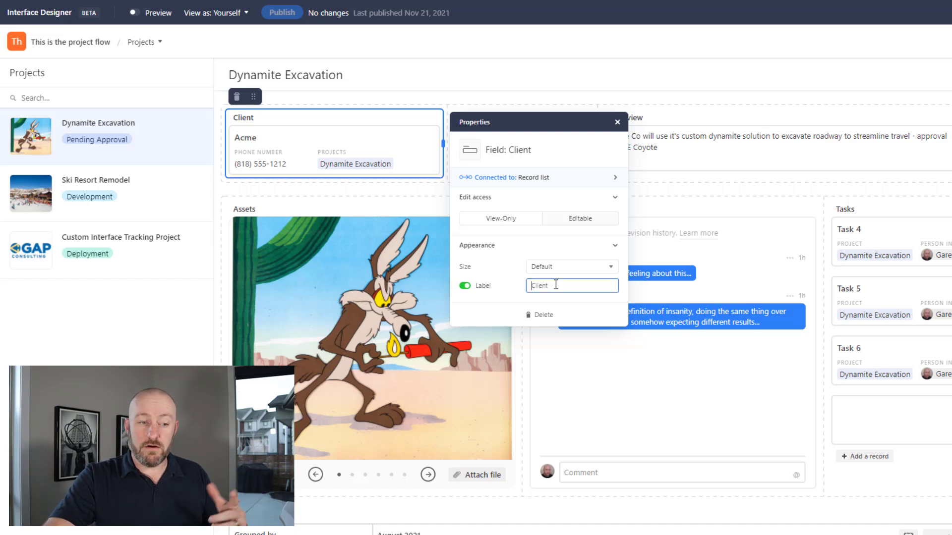
{"action": "key", "text": "ctrl+a"}
{"action": "type", "text": "Custo"}
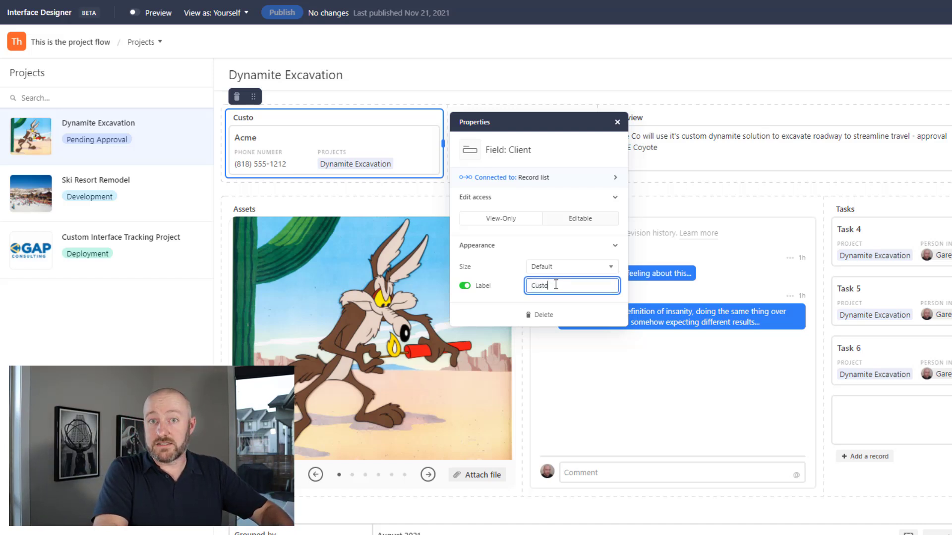
{"action": "type", "text": "mer"}
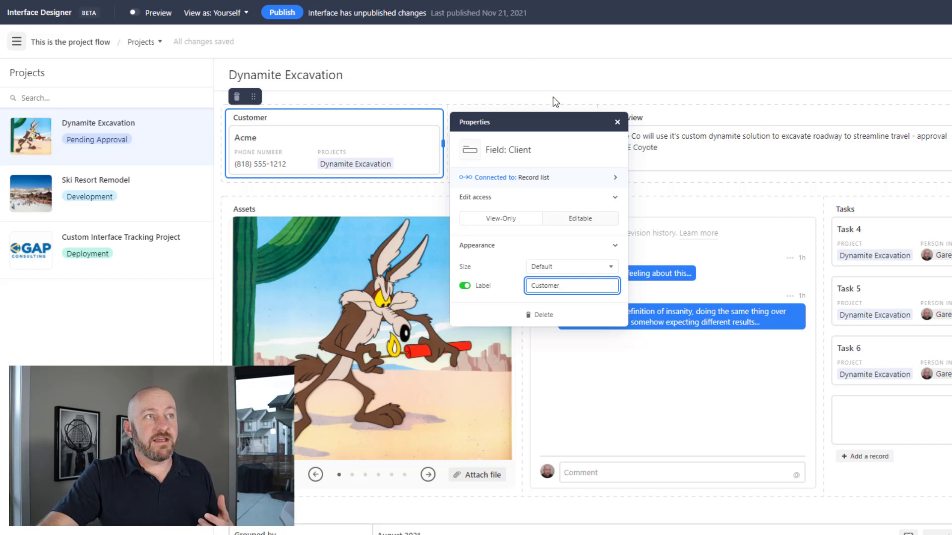
{"action": "left_click", "coordinate": [555, 101]}
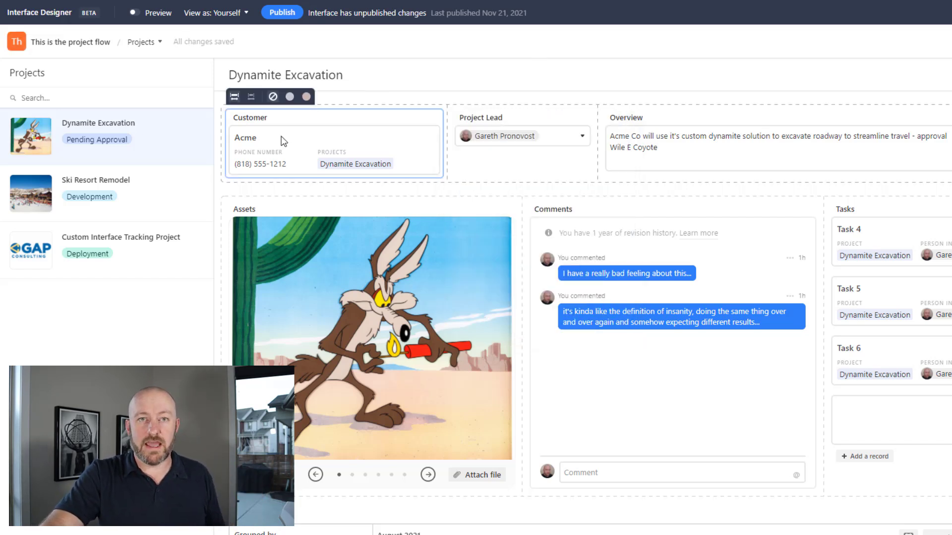
- Examine the edit access, size and label properties of the Project Lead, Overview and Status fields in the interface layout
{"action": "left_click", "coordinate": [485, 119]}
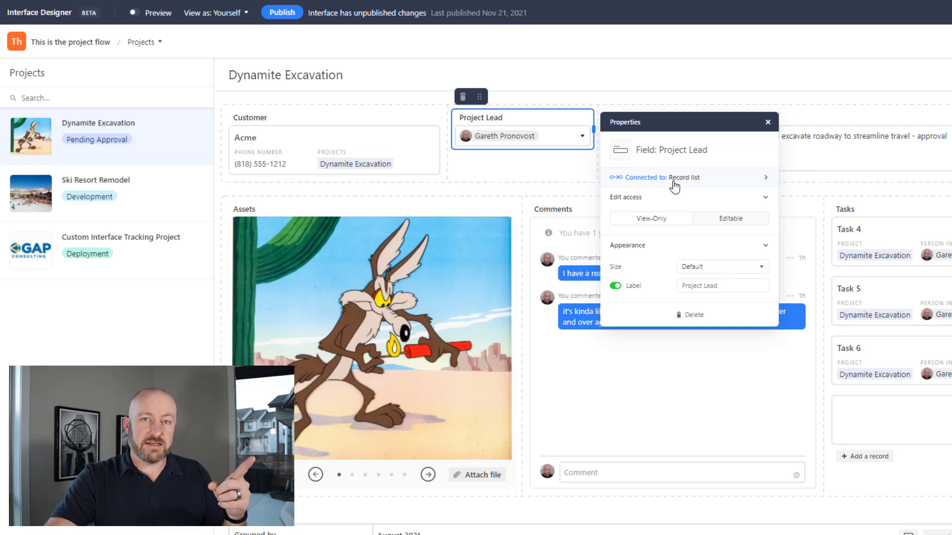
{"action": "mouse_move", "coordinate": [674, 186]}
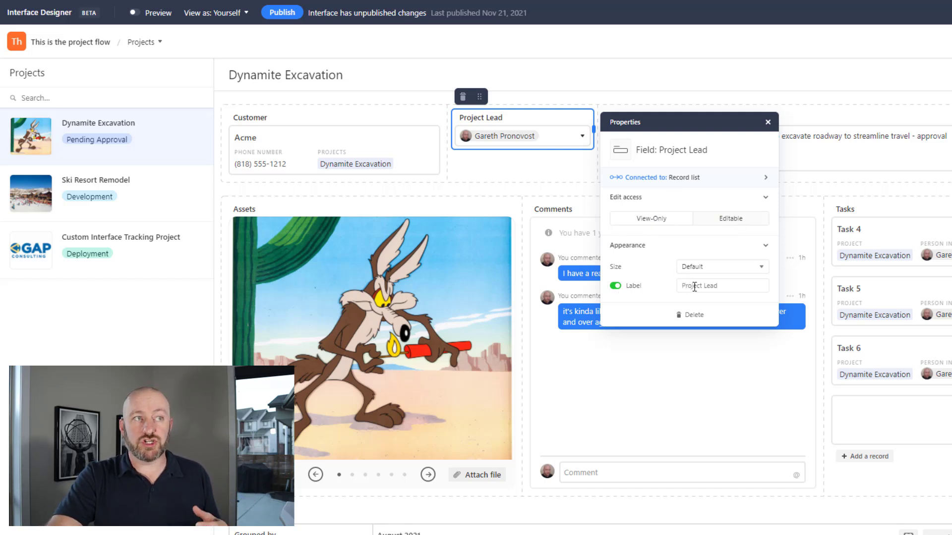
{"action": "left_click", "coordinate": [645, 130]}
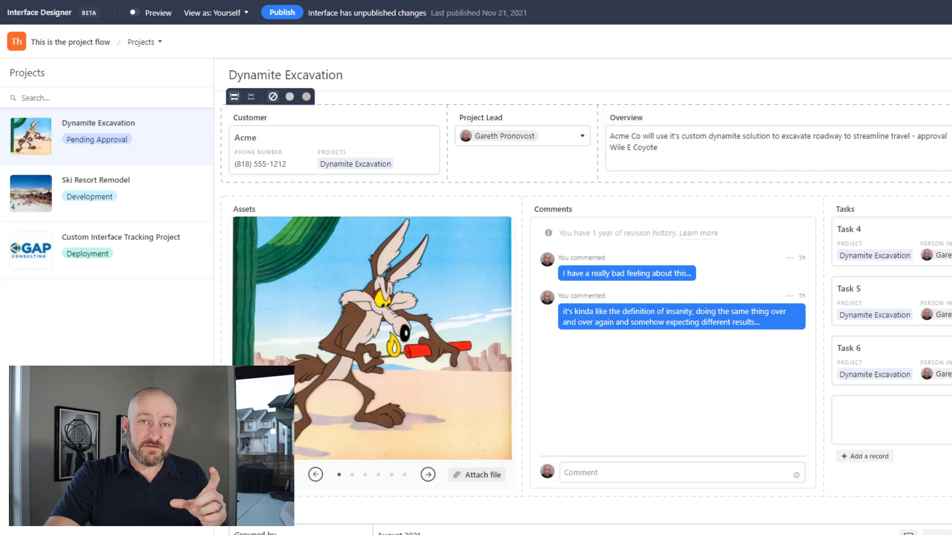
{"action": "left_click", "coordinate": [769, 166]}
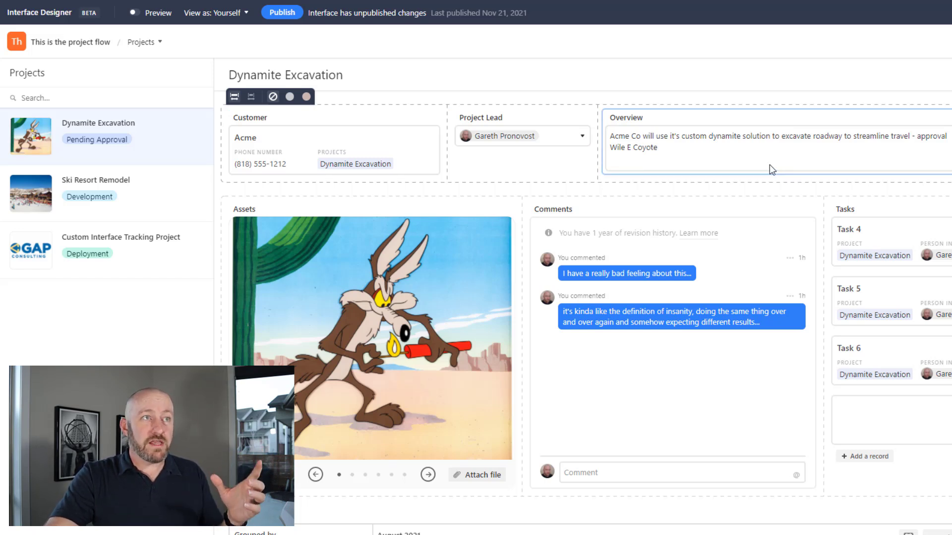
{"action": "left_click", "coordinate": [769, 165]}
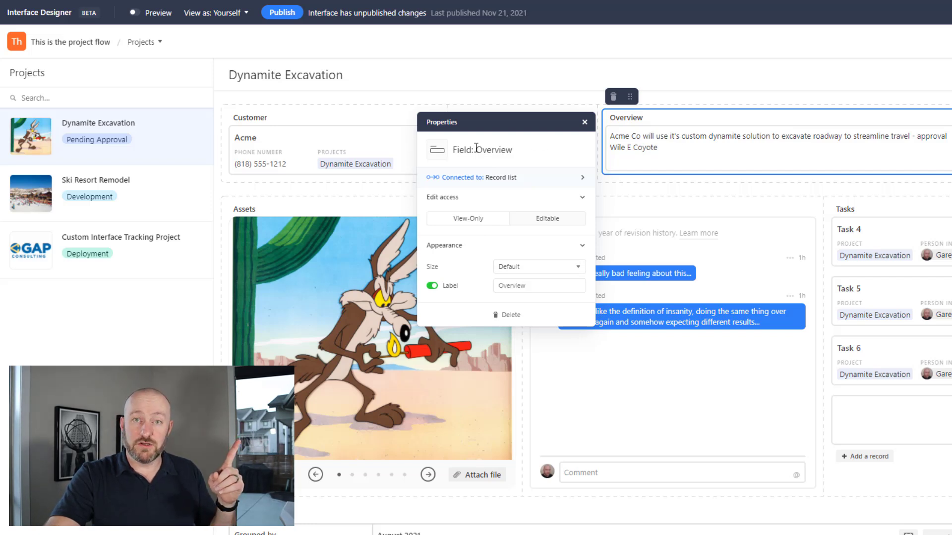
{"action": "left_click", "coordinate": [661, 91]}
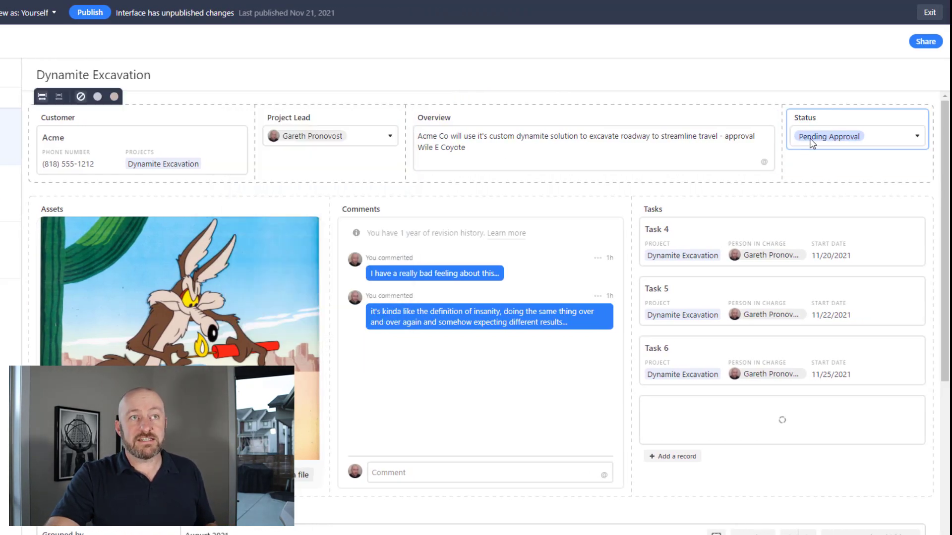
{"action": "left_click", "coordinate": [827, 125]}
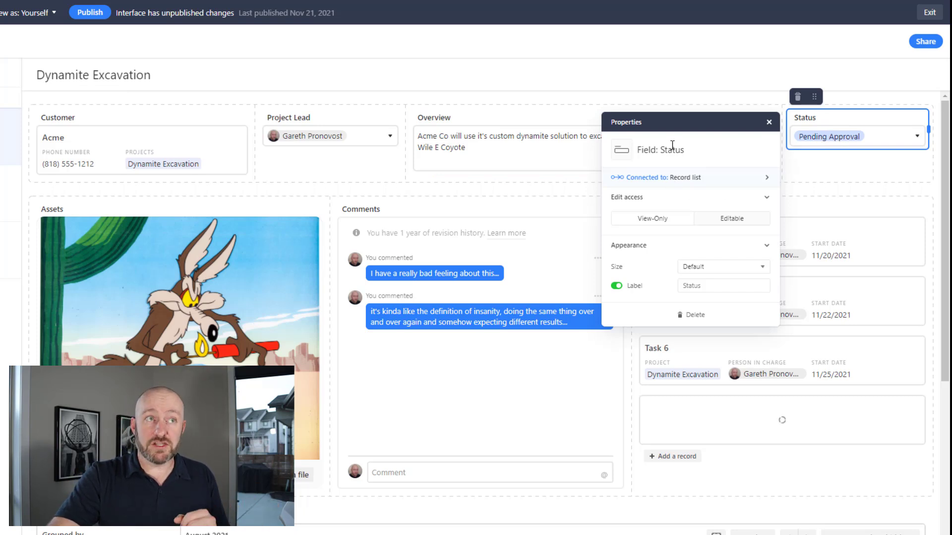
{"action": "left_click", "coordinate": [558, 104]}
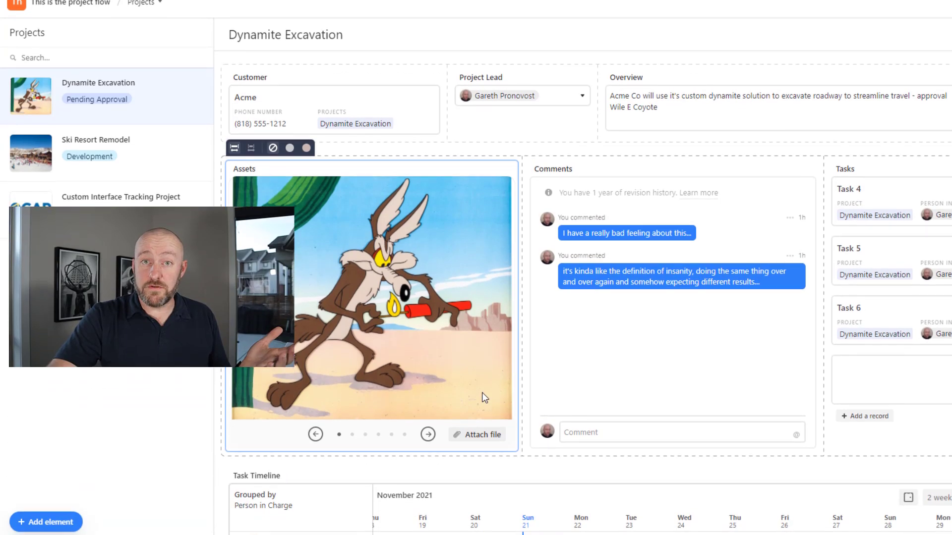
- Review the elements and Projects fields that can be added to the interface, including the display options for Assets
{"action": "left_click", "coordinate": [61, 519]}
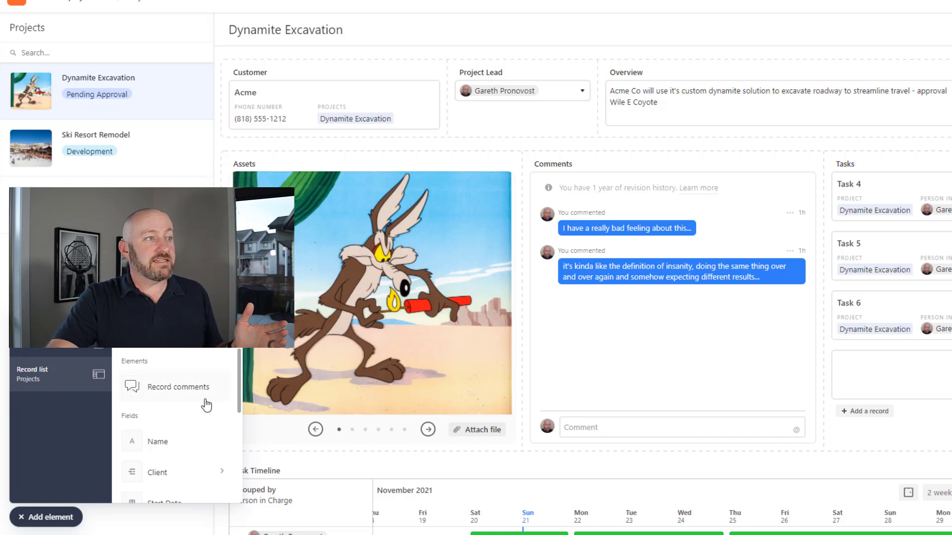
{"action": "scroll", "coordinate": [203, 432], "scroll_direction": "down", "scroll_amount": 5}
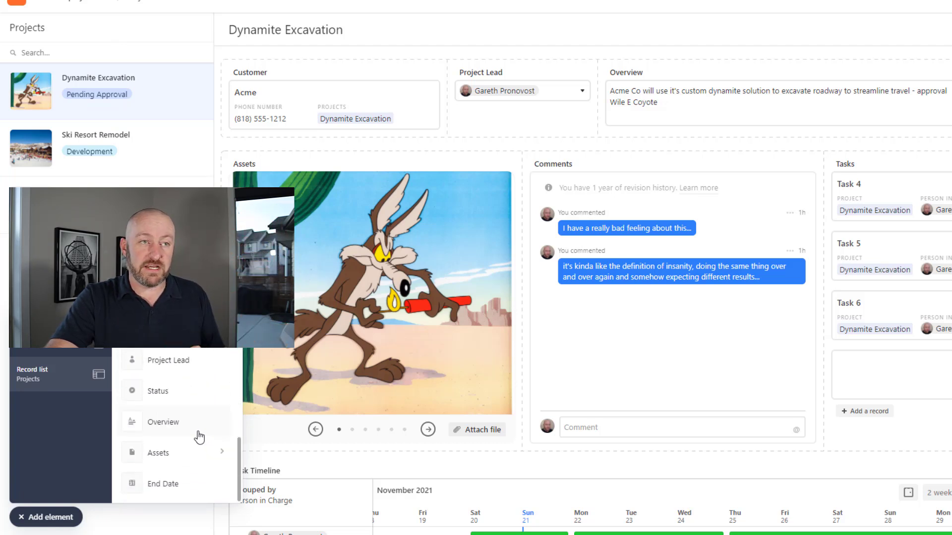
{"action": "left_click", "coordinate": [222, 456]}
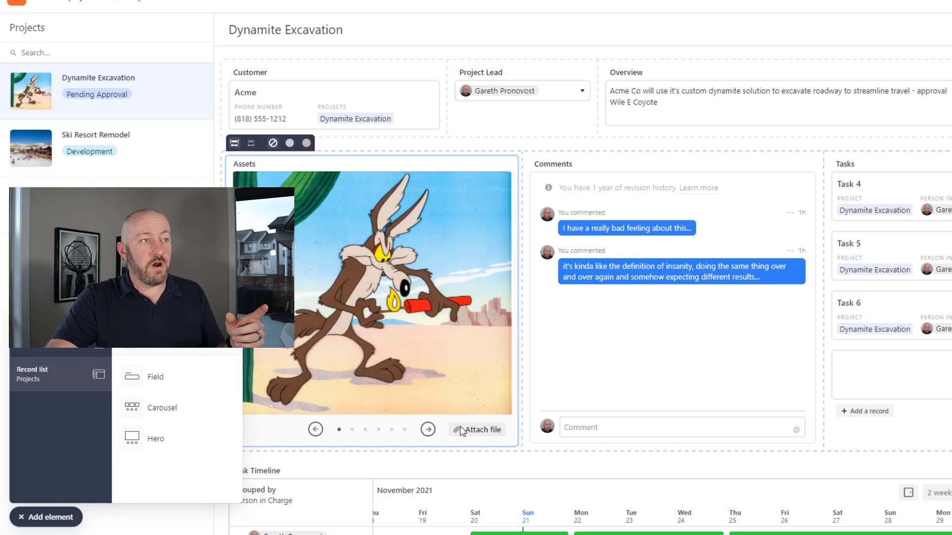
- Advance the Assets hero element to its third image and check the properties of the Comments element
{"action": "left_click", "coordinate": [429, 432]}
{"action": "left_click", "coordinate": [428, 430]}
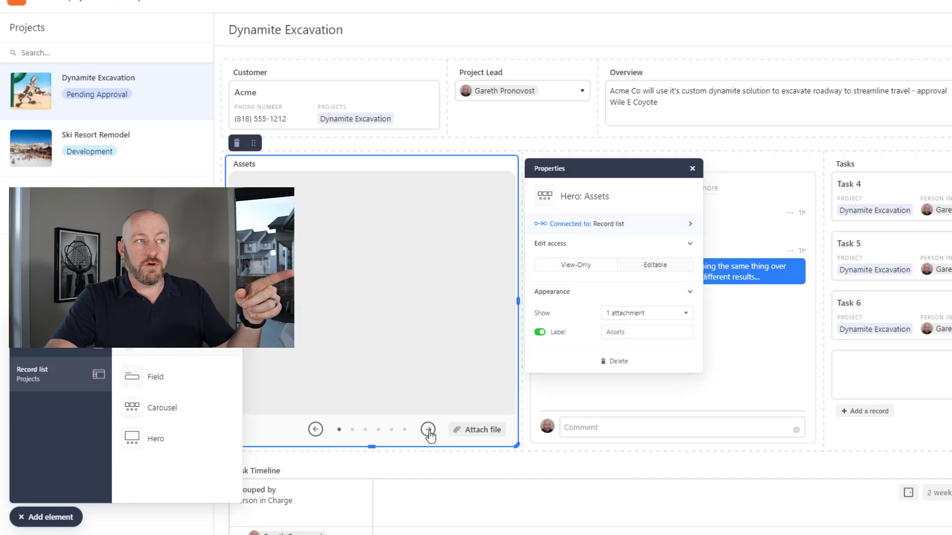
{"action": "left_click", "coordinate": [428, 430]}
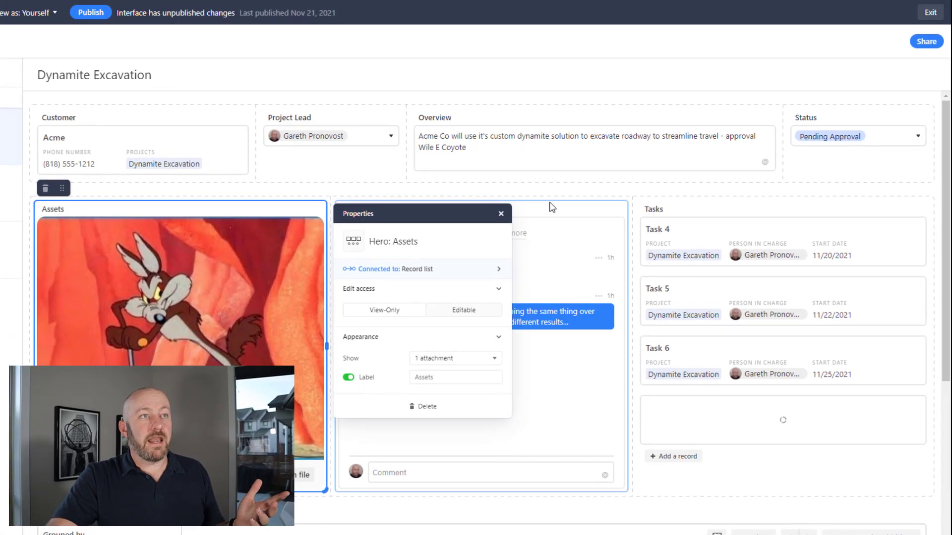
{"action": "left_click", "coordinate": [745, 154]}
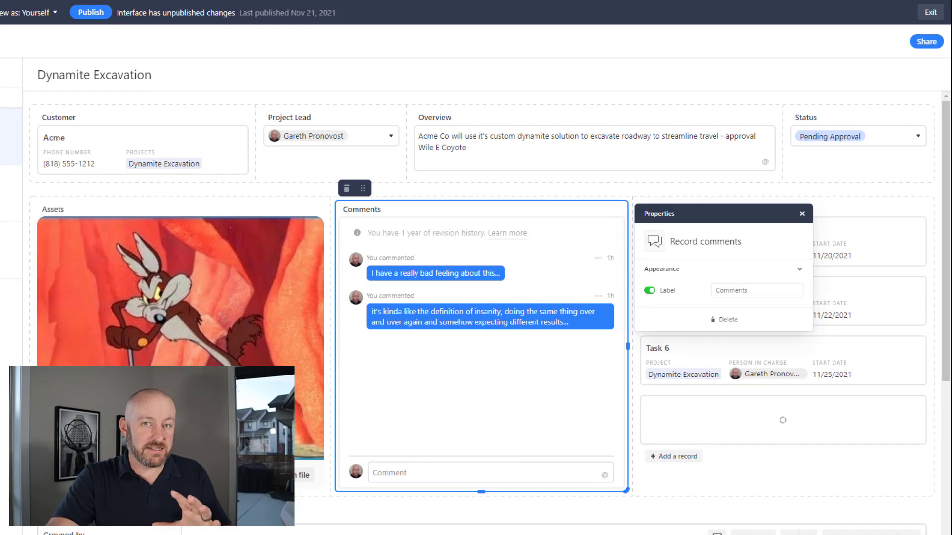
{"action": "left_click", "coordinate": [830, 491]}
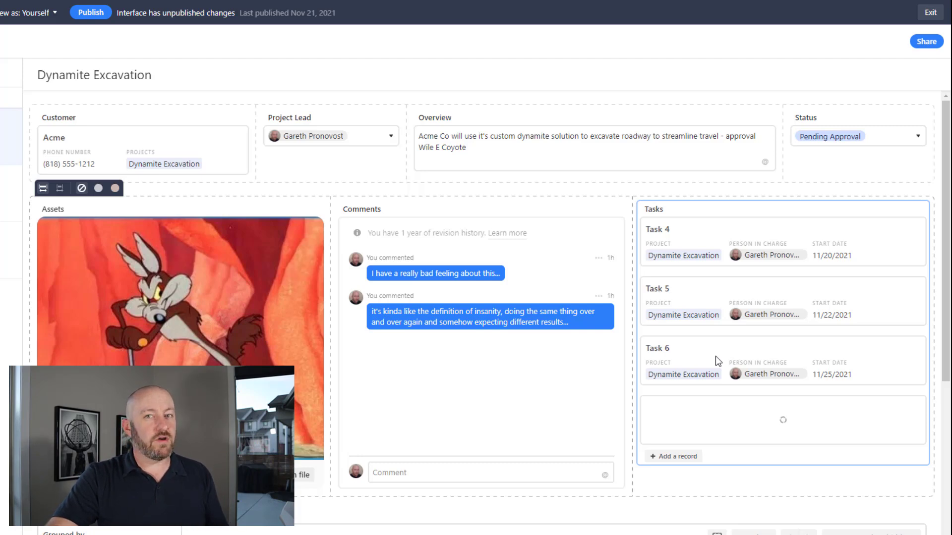
- Examine the Task Timeline element's properties and the source and field it is connected to
{"action": "scroll", "coordinate": [501, 355], "scroll_direction": "down", "scroll_amount": 3}
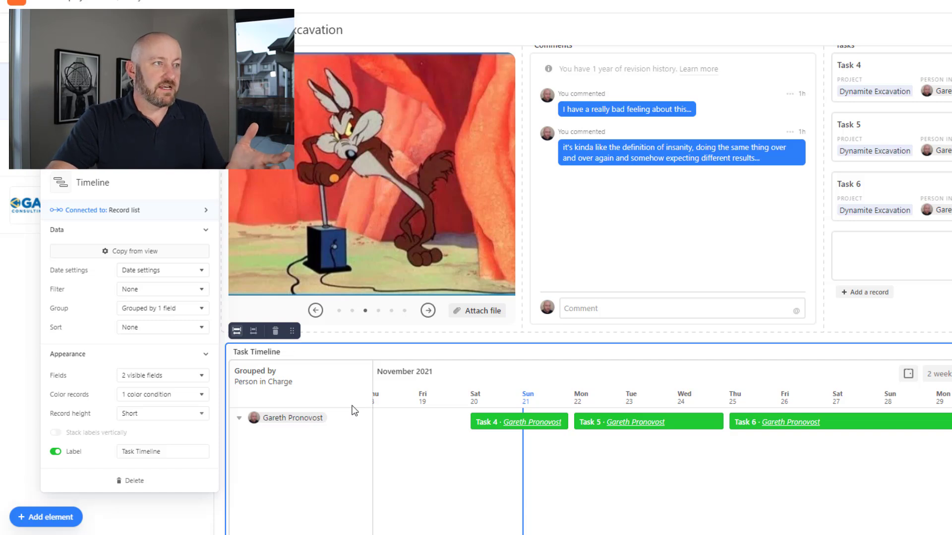
{"action": "scroll", "coordinate": [354, 410], "scroll_direction": "down", "scroll_amount": 2}
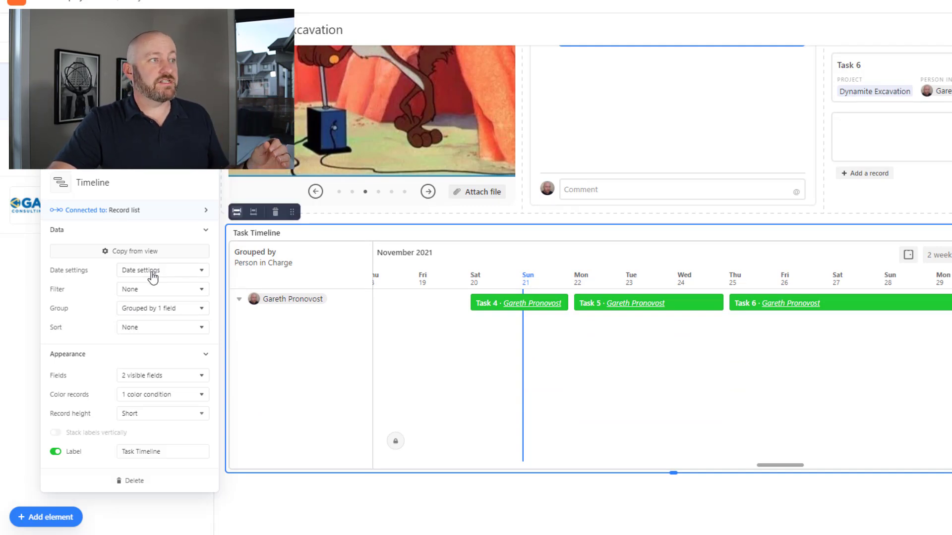
{"action": "left_click", "coordinate": [206, 212]}
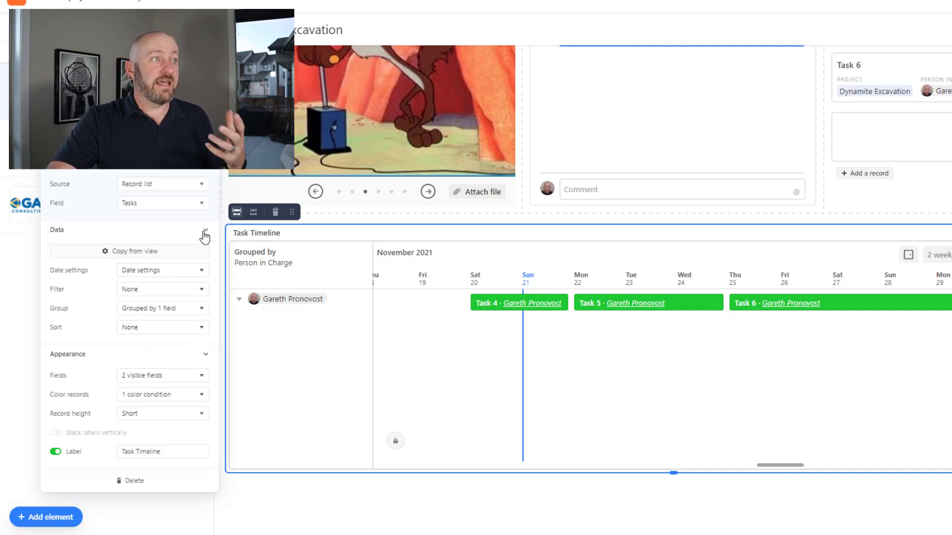
{"action": "left_click", "coordinate": [207, 171]}
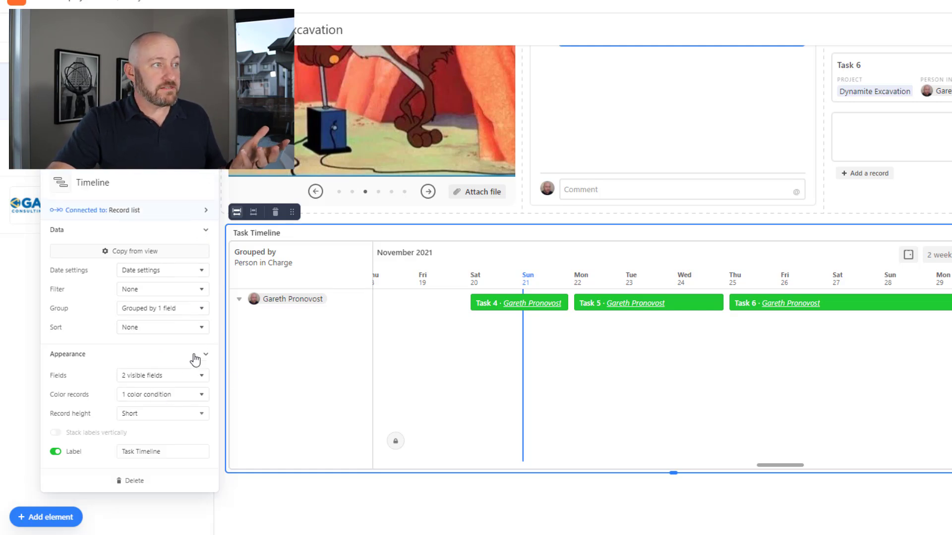
- Show the Completed and End Date fields on the Task Timeline's records
{"action": "left_click", "coordinate": [172, 384]}
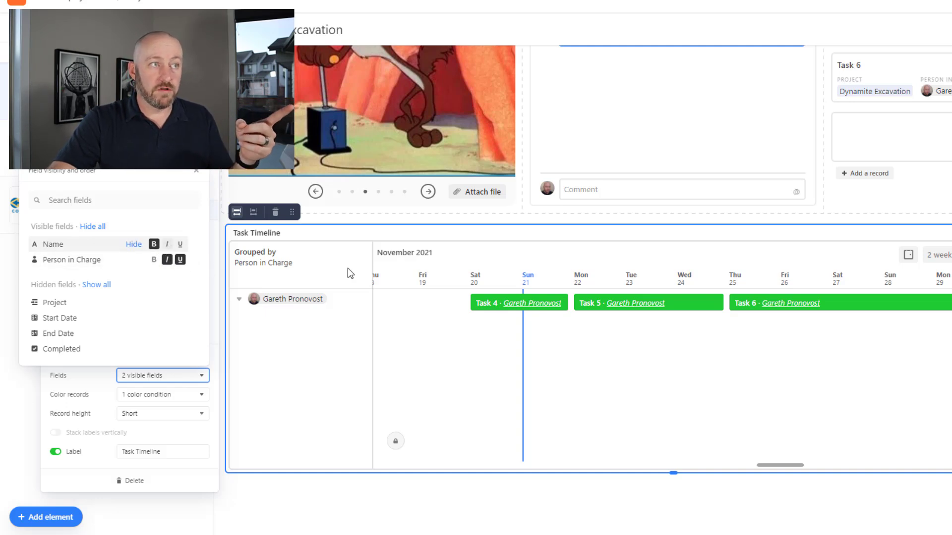
{"action": "left_click", "coordinate": [66, 350]}
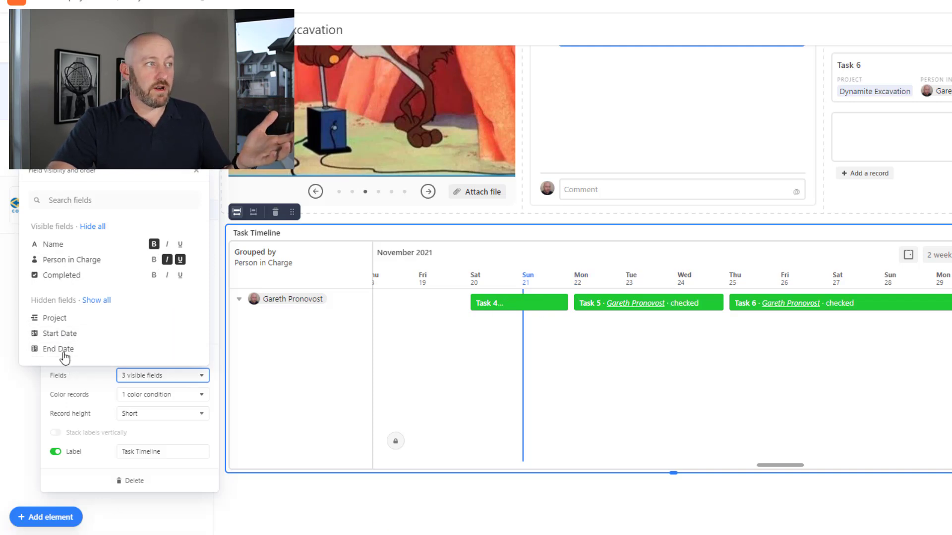
{"action": "left_click", "coordinate": [64, 351]}
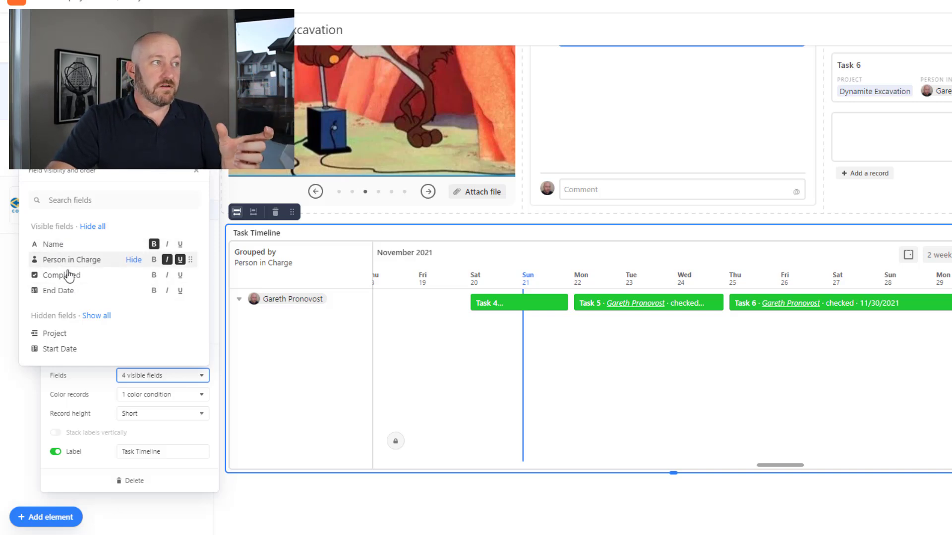
- Hide the Completed, Person in Charge and End Date fields on the Task Timeline, leaving only Name visible
{"action": "left_click", "coordinate": [134, 275]}
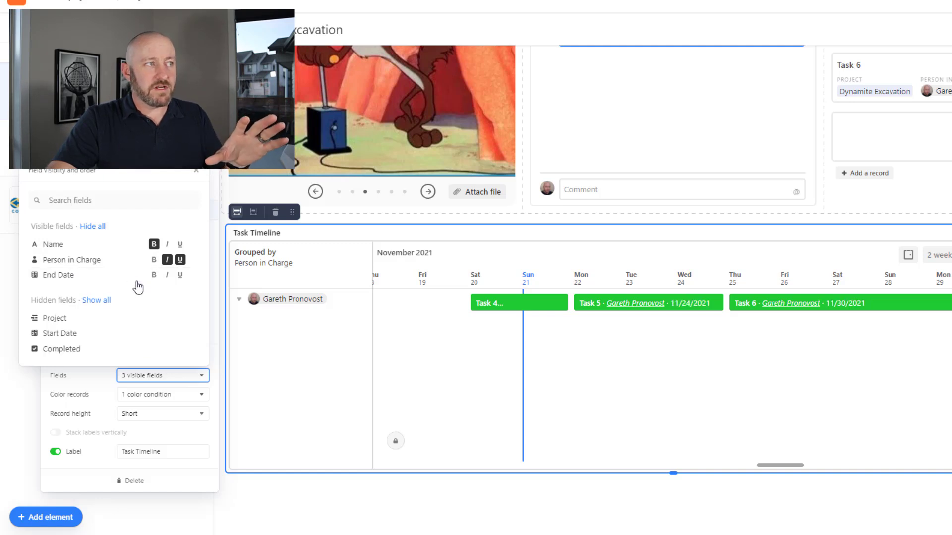
{"action": "left_click", "coordinate": [133, 261]}
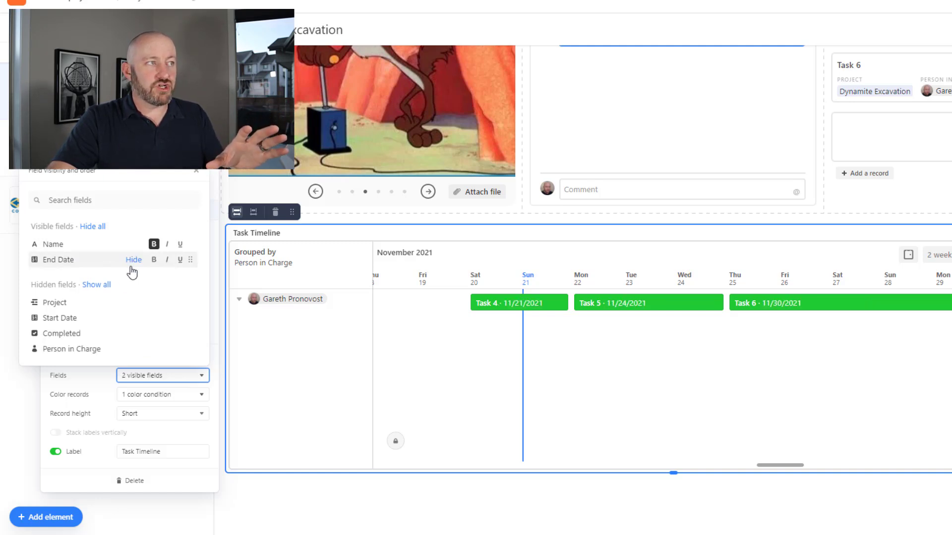
{"action": "left_click", "coordinate": [132, 261]}
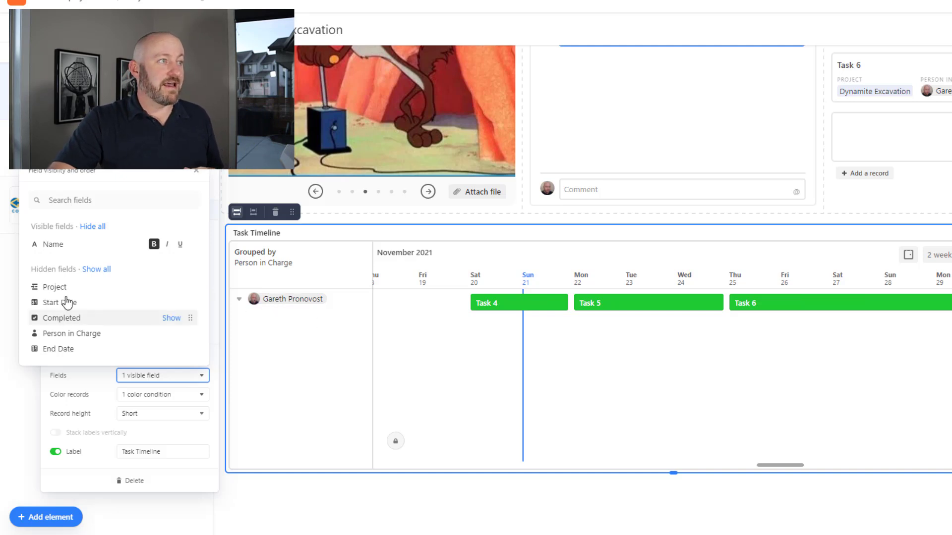
- Check the Task Timeline's record color and grouping settings, and collapse and re-expand its person-in-charge group
{"action": "left_click", "coordinate": [161, 394]}
{"action": "left_click", "coordinate": [162, 396]}
{"action": "left_click", "coordinate": [70, 375]}
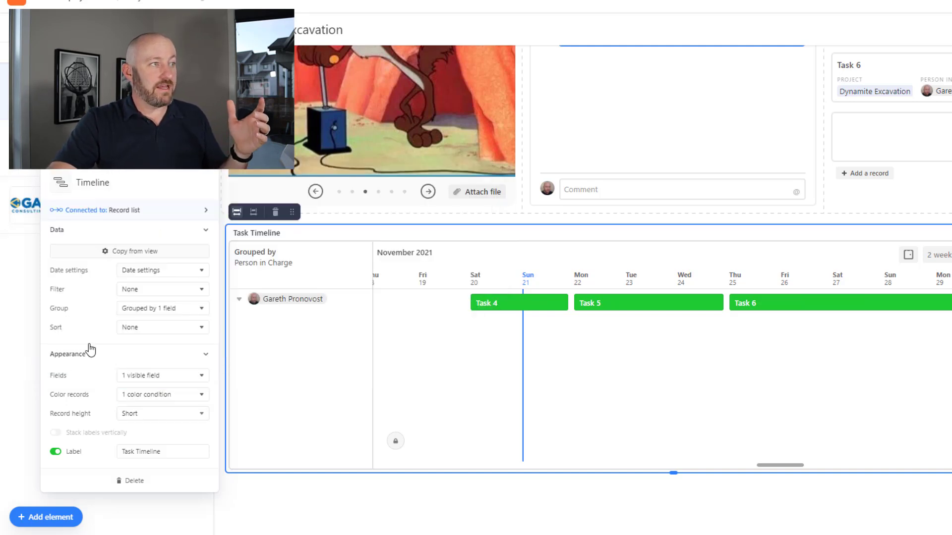
{"action": "left_click", "coordinate": [152, 310]}
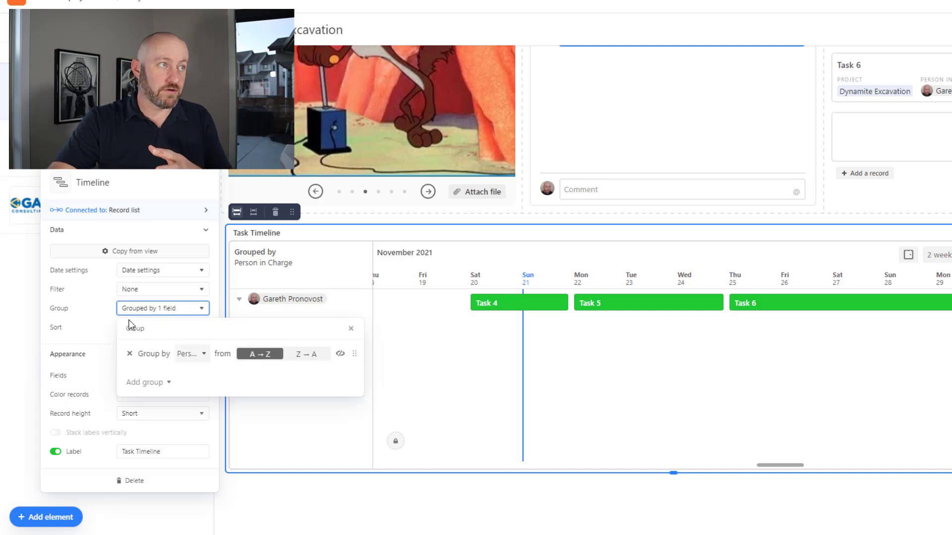
{"action": "left_click", "coordinate": [147, 235]}
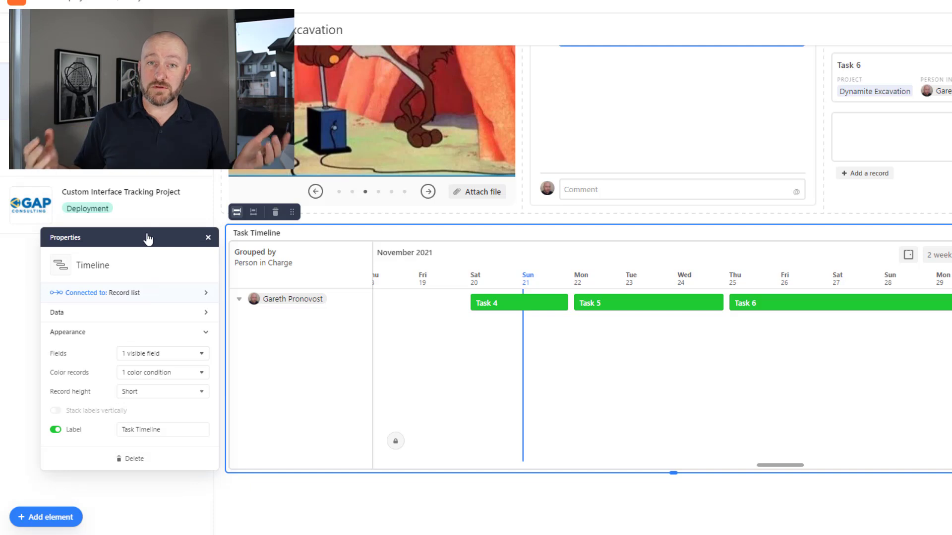
{"action": "left_click", "coordinate": [240, 300]}
{"action": "left_click", "coordinate": [239, 300]}
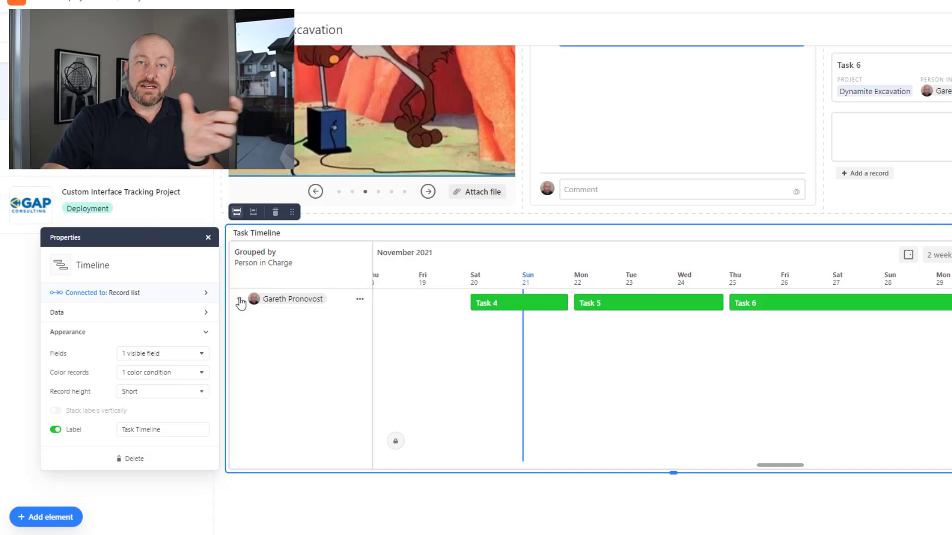